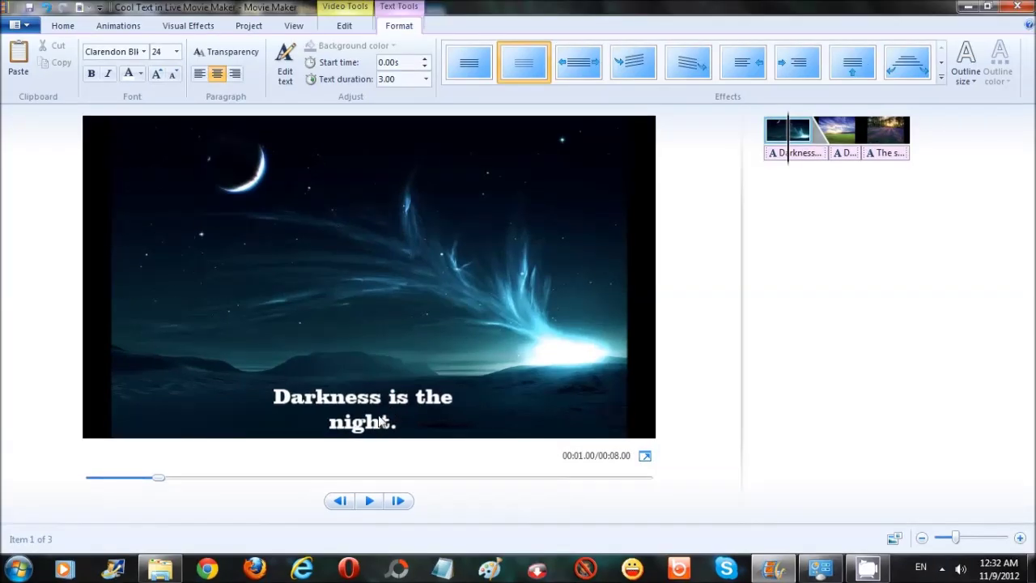
Step: Change the night caption's font to bold italic Blade Runner, then bring up PhotoScape
{"action": "left_click", "coordinate": [383, 419]}
{"action": "left_click", "coordinate": [143, 51]}
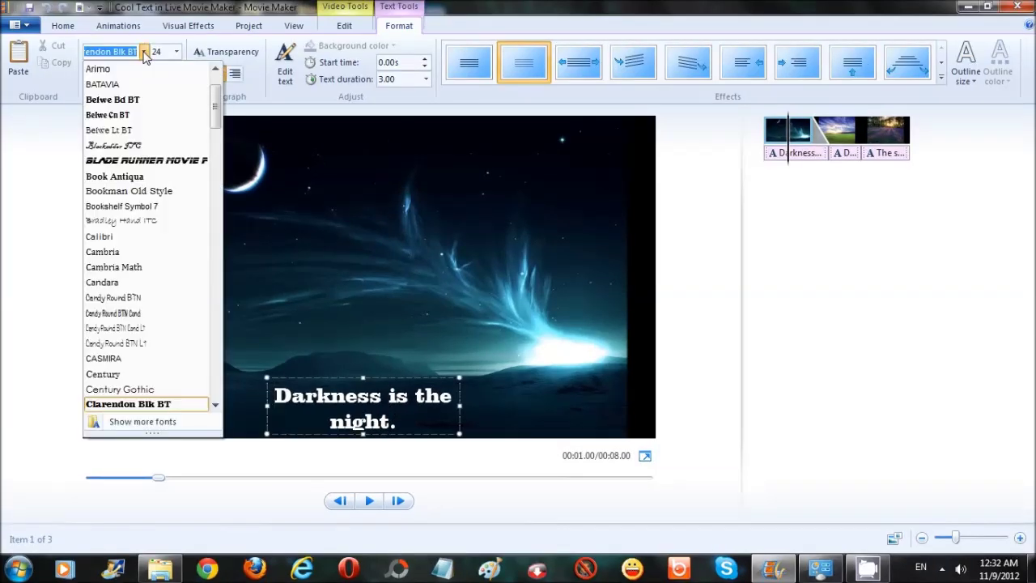
{"action": "left_click", "coordinate": [133, 160]}
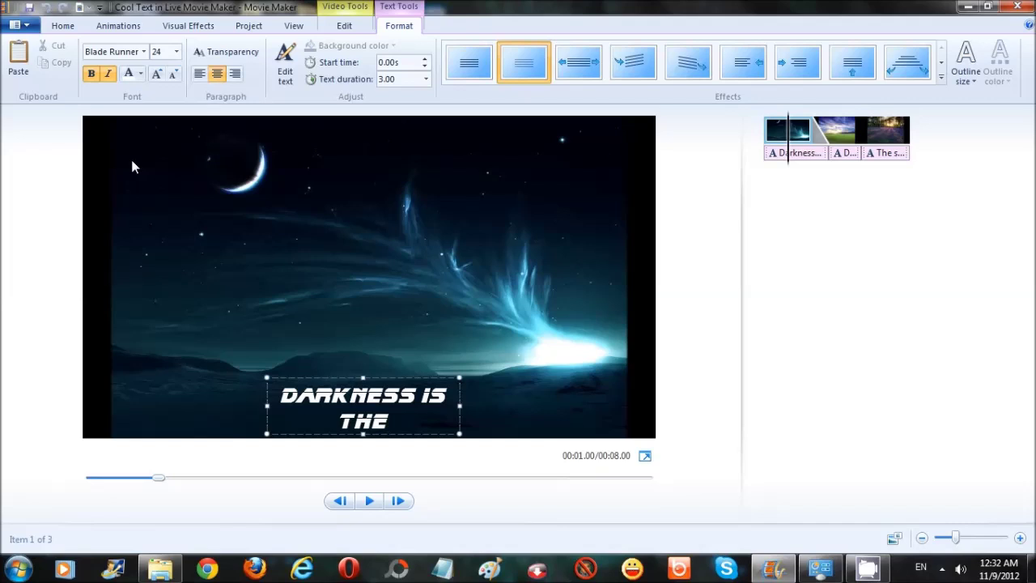
{"action": "left_click", "coordinate": [397, 569]}
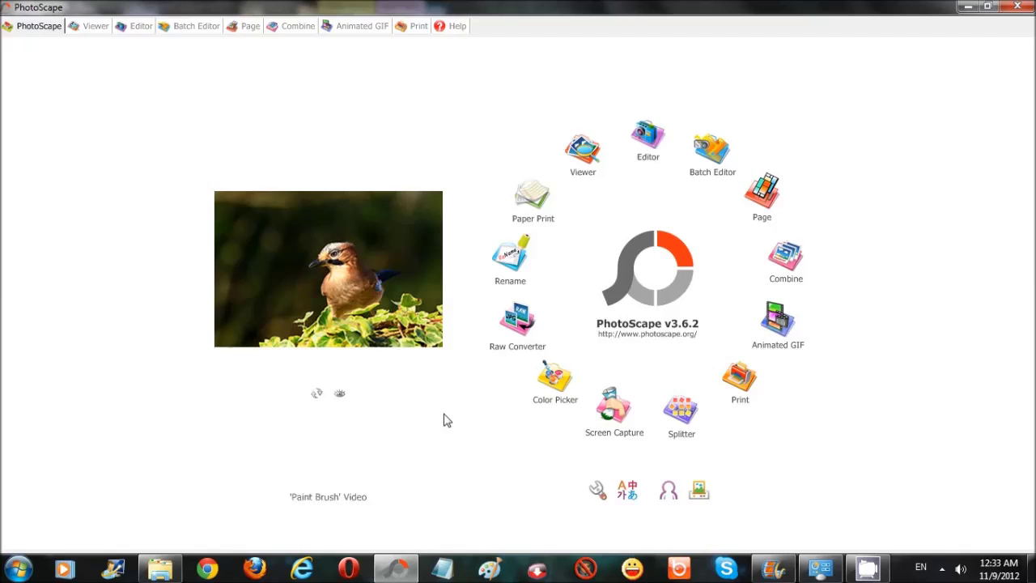
Step: Load landscape.jpg from the Pics folder into PhotoScape's Editor
{"action": "left_click", "coordinate": [645, 150]}
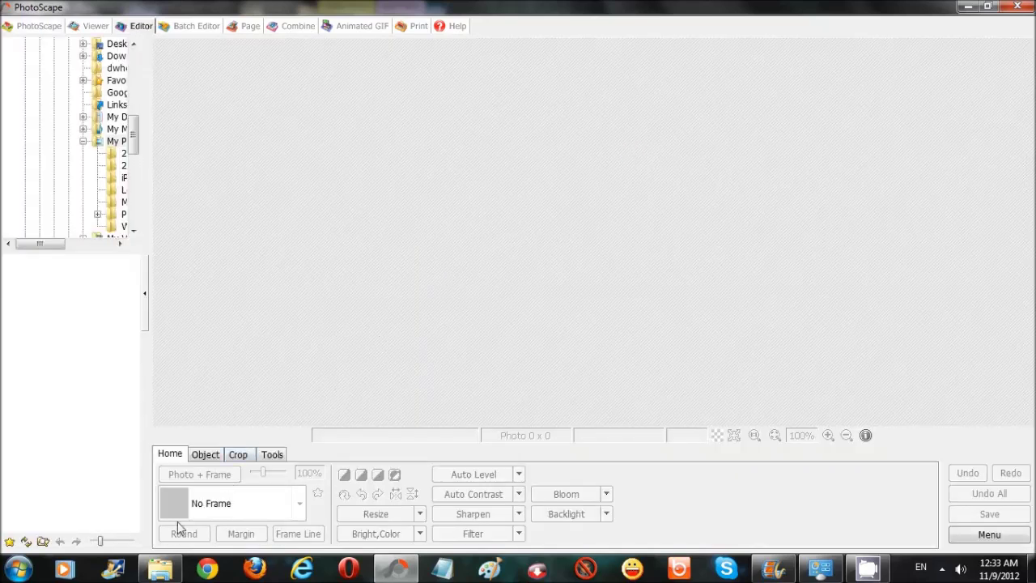
{"action": "left_click", "coordinate": [160, 569]}
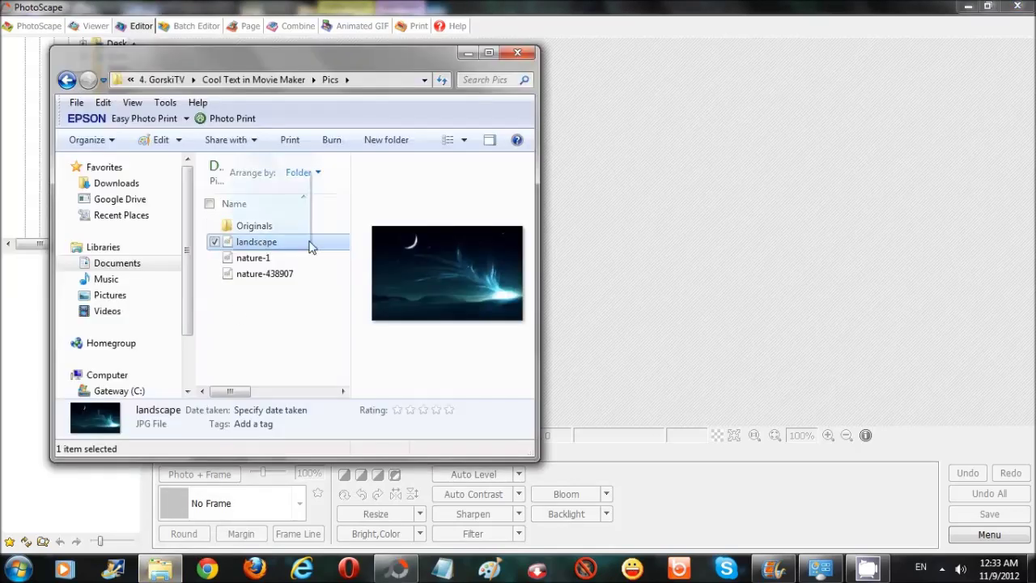
{"action": "left_click_drag", "start_coordinate": [261, 247], "coordinate": [668, 242]}
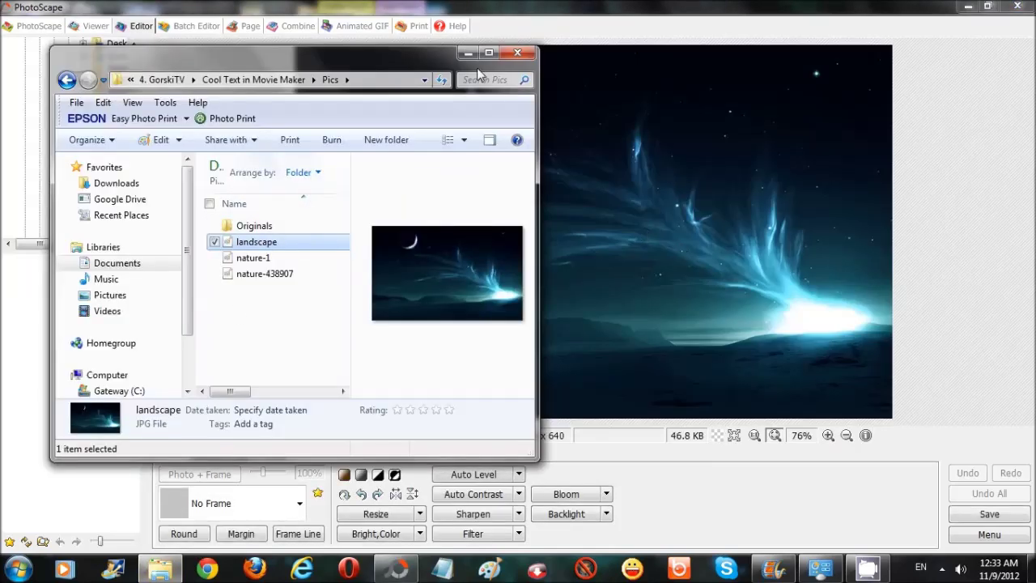
{"action": "left_click", "coordinate": [467, 53]}
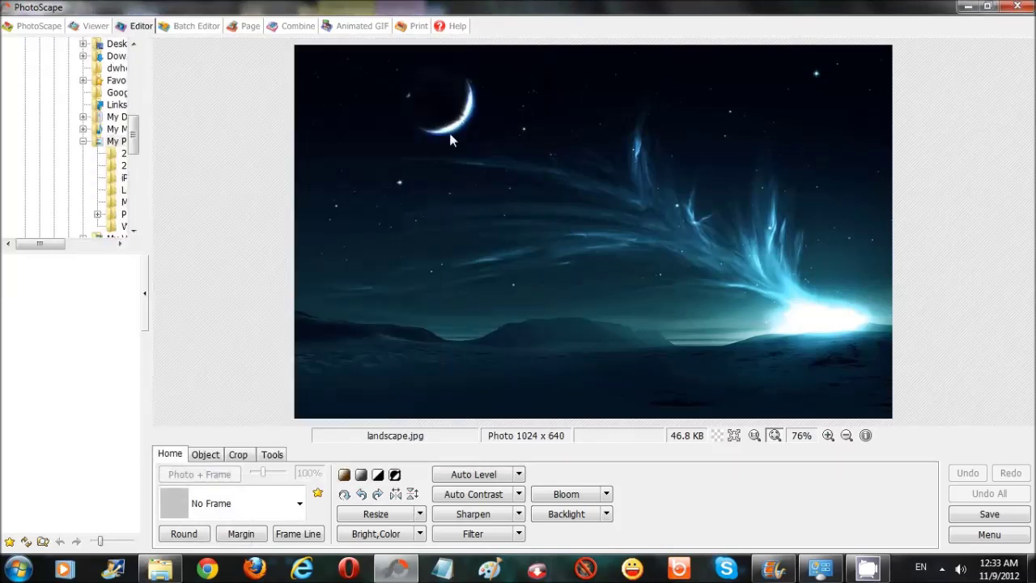
Step: Add 'Matter of Fact' text with the Object tab's Text tool, red with yellow outline
{"action": "left_click", "coordinate": [207, 455]}
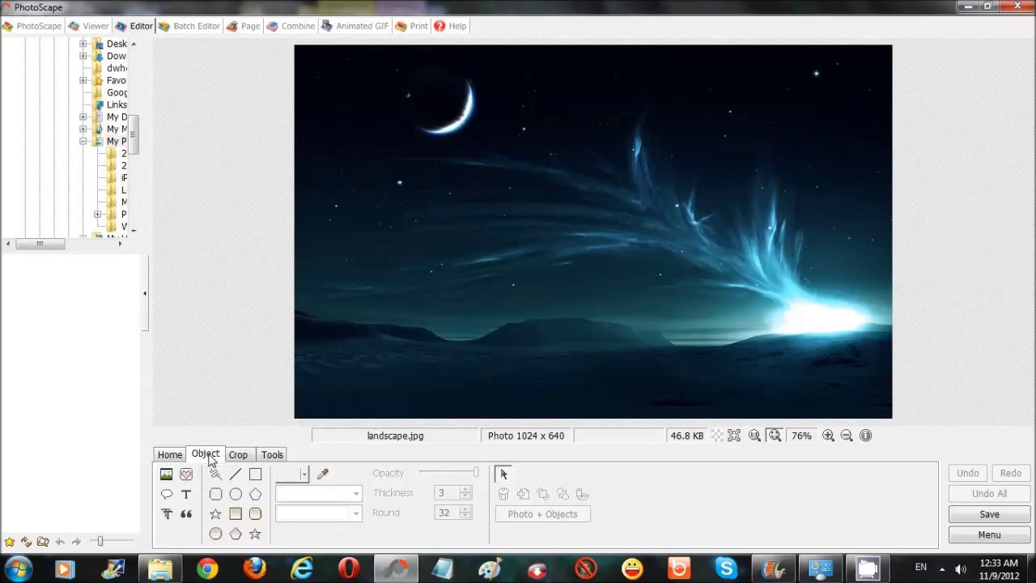
{"action": "left_click", "coordinate": [187, 495]}
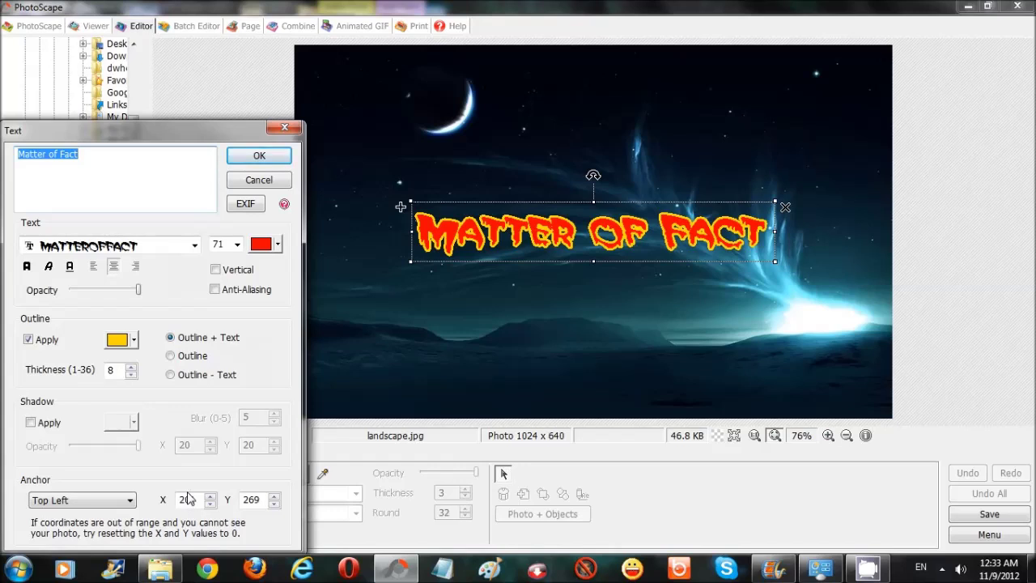
Step: Set the text outline to thickness 16 in black
{"action": "left_click", "coordinate": [131, 374]}
{"action": "left_click", "coordinate": [130, 369]}
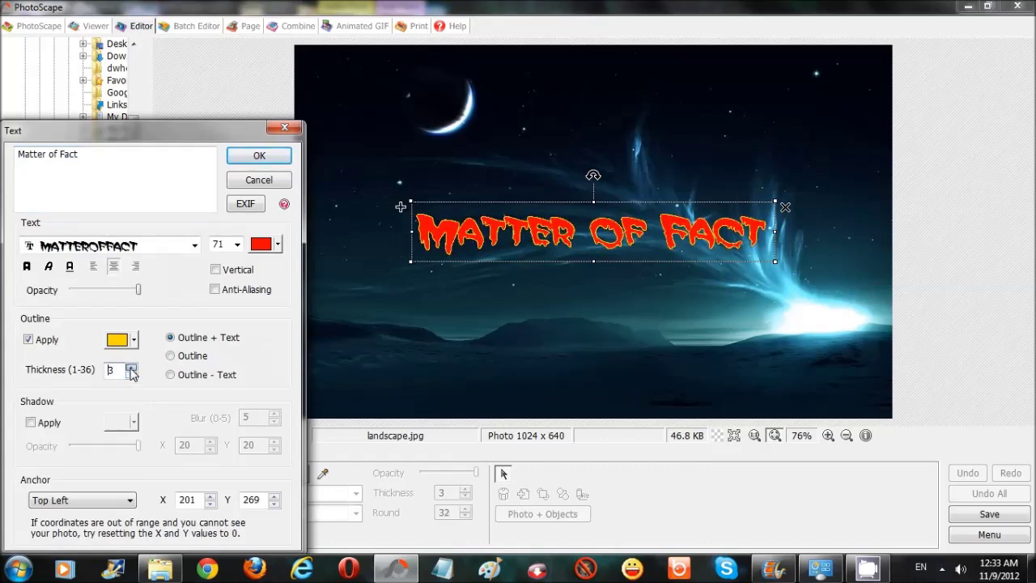
{"action": "left_click_drag", "start_coordinate": [131, 370], "coordinate": [131, 369]}
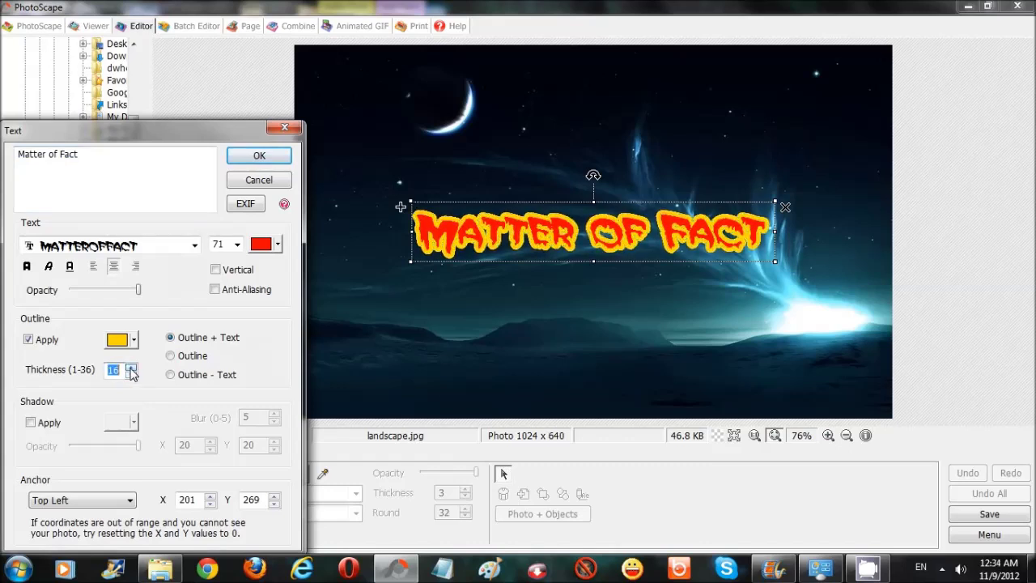
{"action": "left_click", "coordinate": [129, 340]}
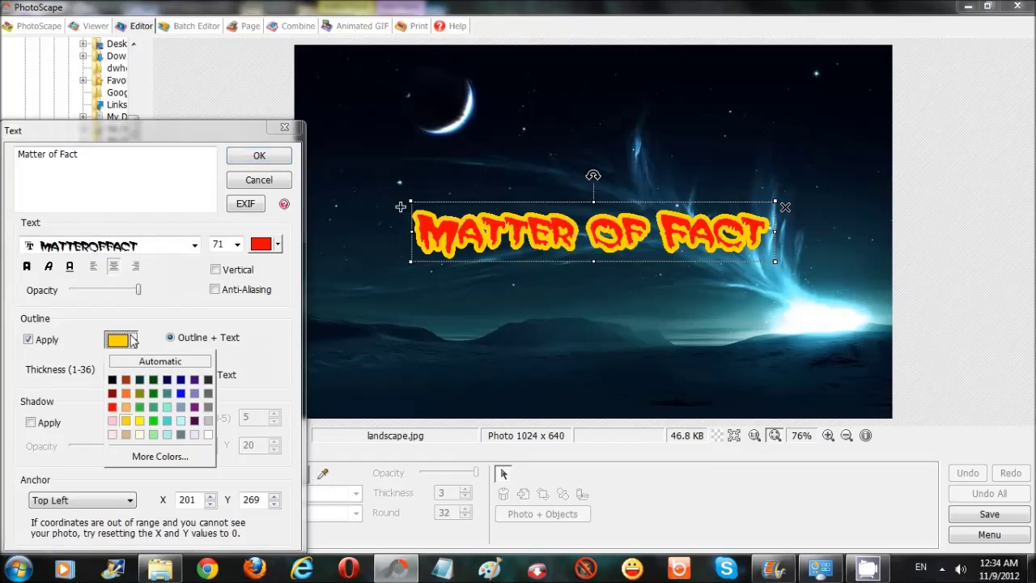
{"action": "left_click", "coordinate": [113, 379]}
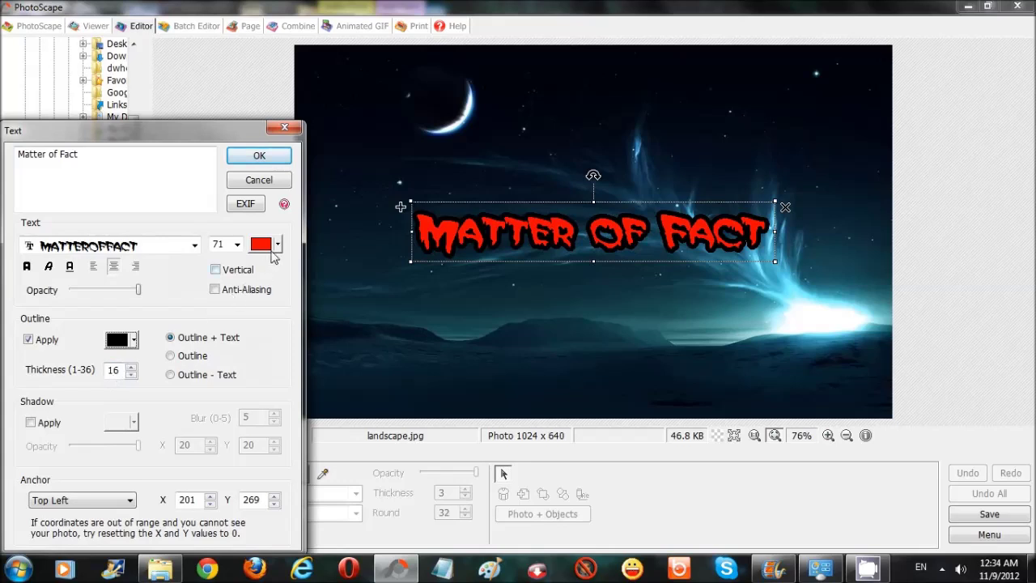
Step: Make the Matter of Fact letters yellow, apply, and stretch the text wider
{"action": "left_click", "coordinate": [278, 245]}
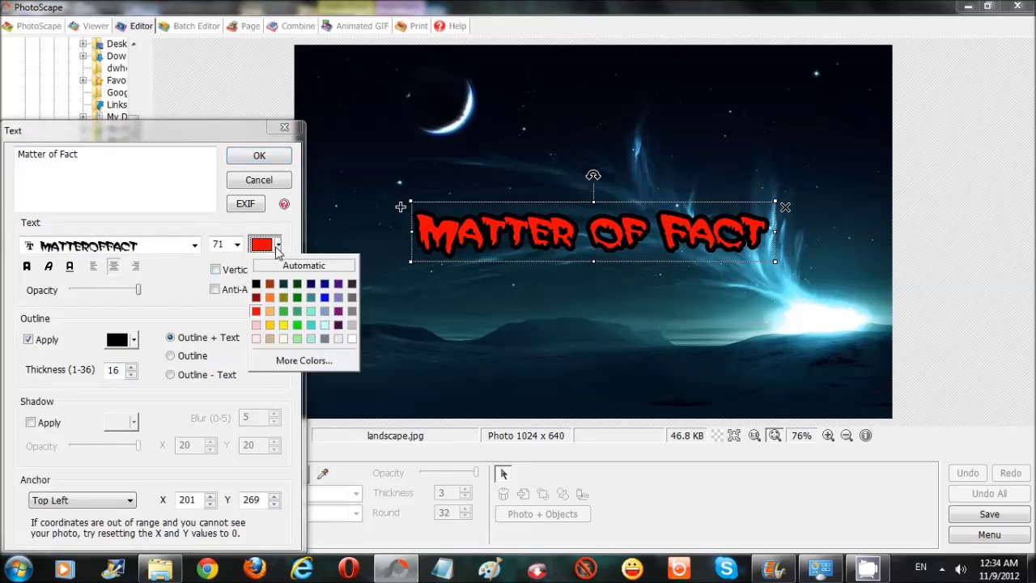
{"action": "left_click", "coordinate": [269, 325]}
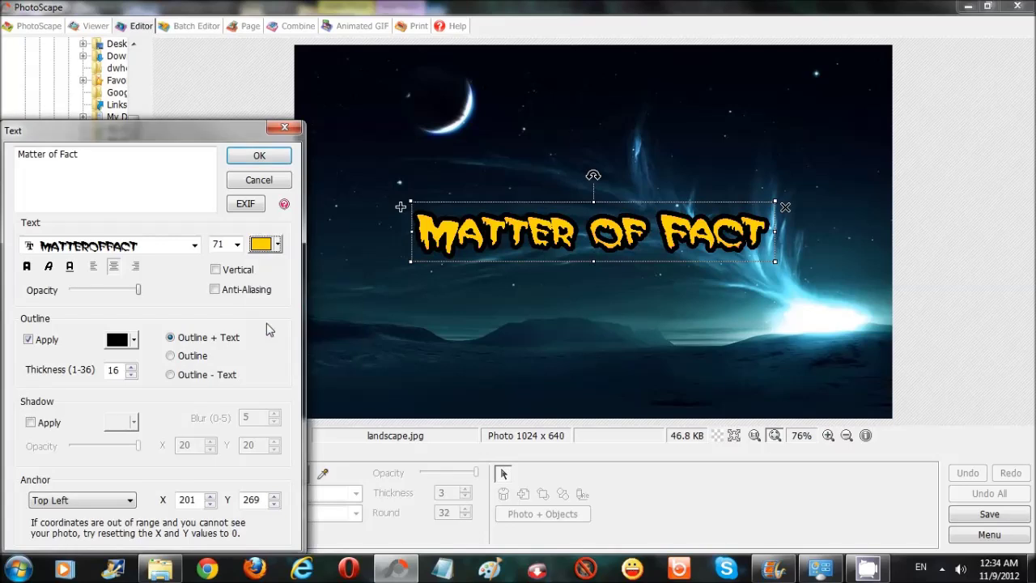
{"action": "left_click", "coordinate": [258, 156]}
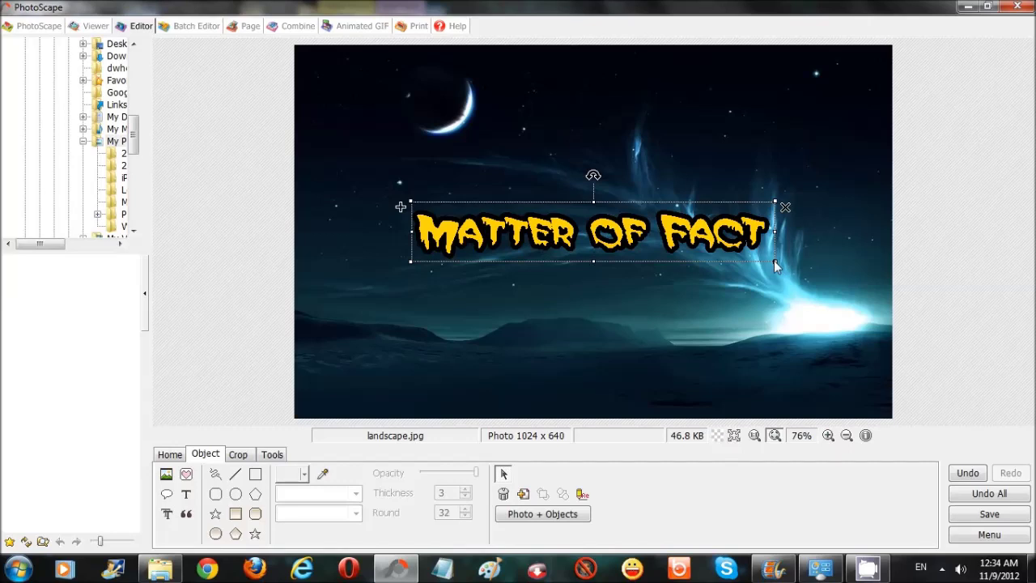
{"action": "left_click_drag", "start_coordinate": [774, 261], "coordinate": [784, 278]}
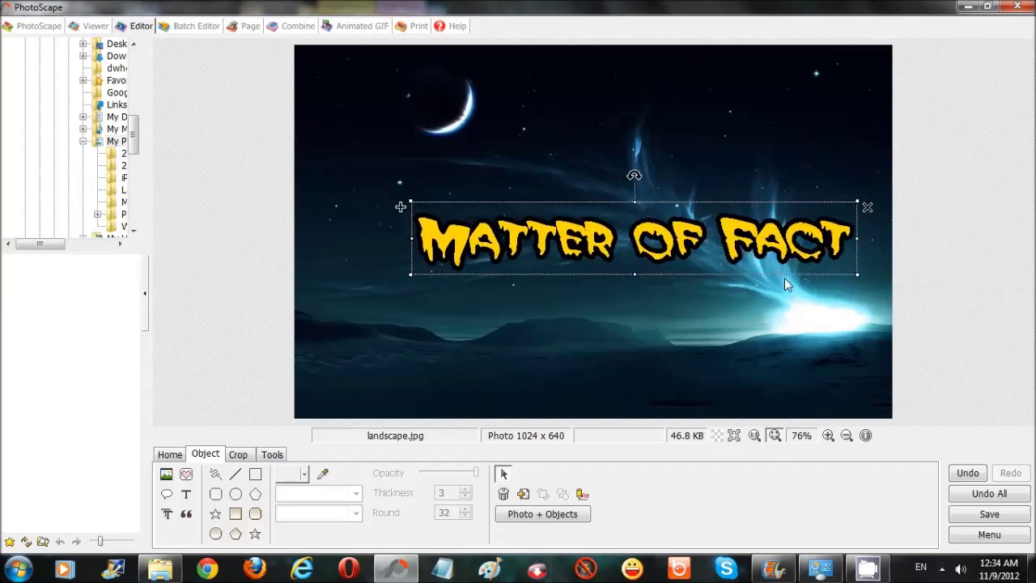
Step: Move the text down-left over the glowing horizon and deselect it
{"action": "left_click_drag", "start_coordinate": [791, 257], "coordinate": [725, 330]}
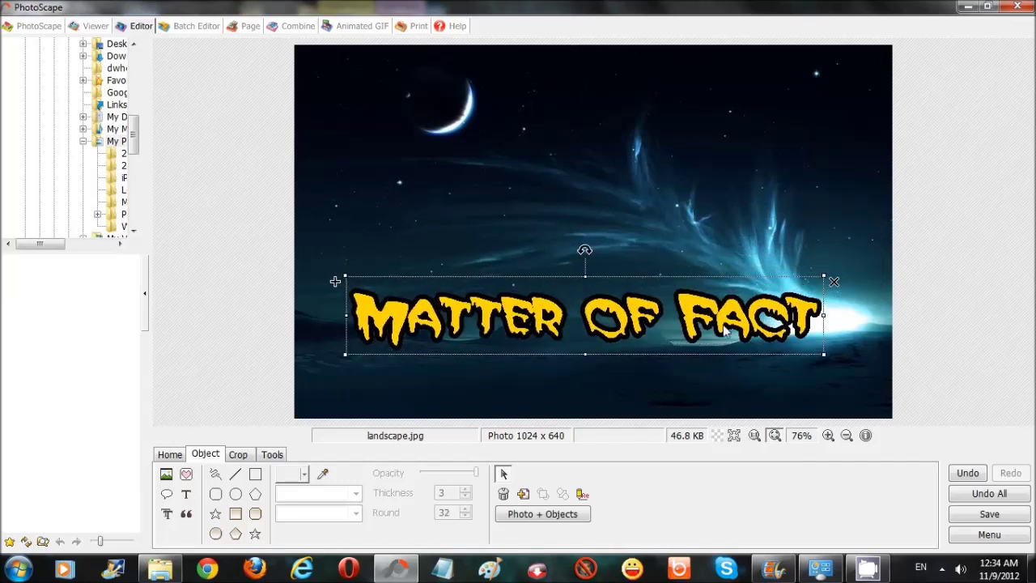
{"action": "left_click", "coordinate": [724, 196]}
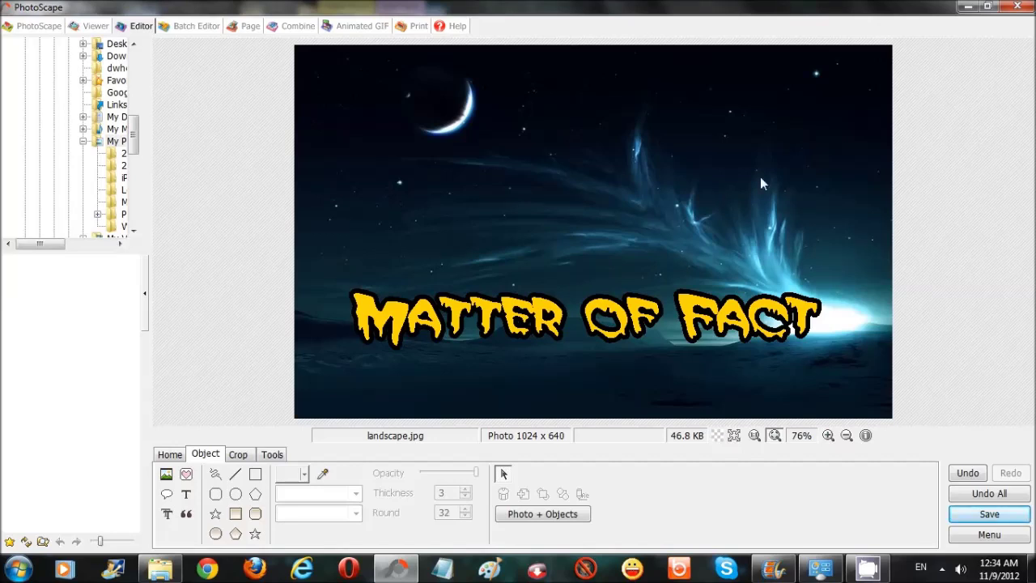
{"action": "left_click", "coordinate": [982, 515]}
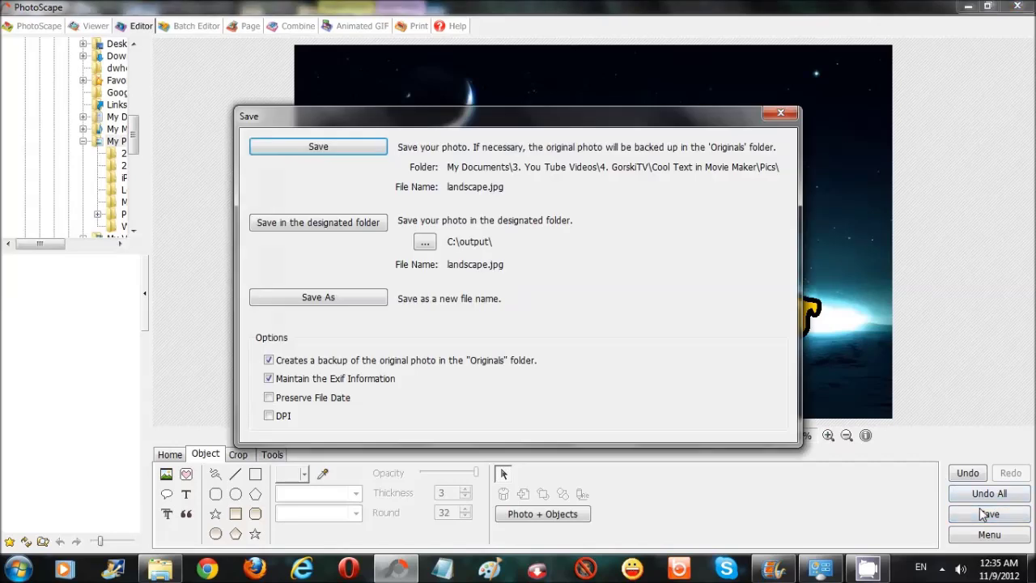
Step: Save As landscape2.jpg in the Pics folder, accepting 95% JPEG quality
{"action": "left_click", "coordinate": [329, 298]}
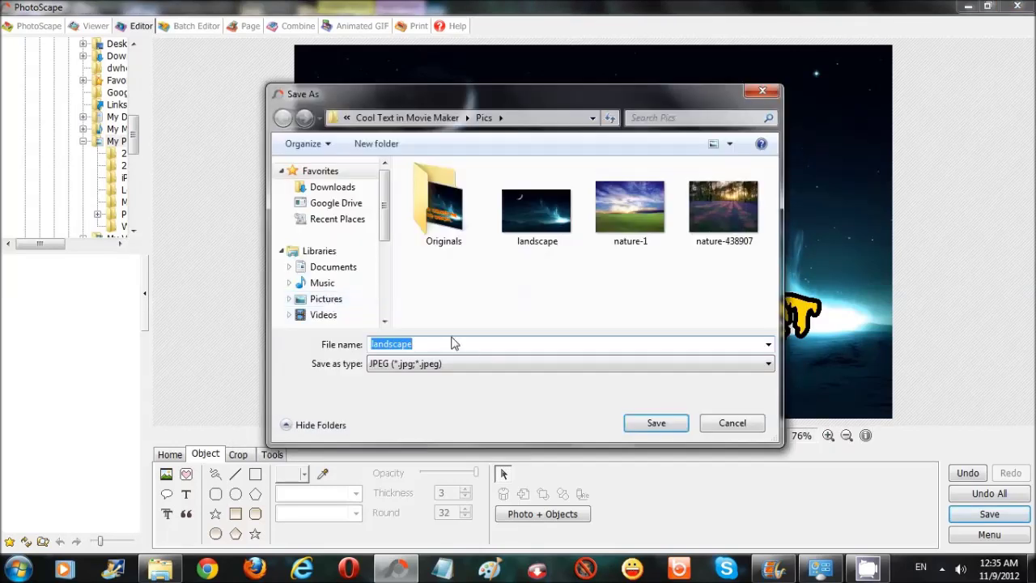
{"action": "left_click", "coordinate": [464, 349]}
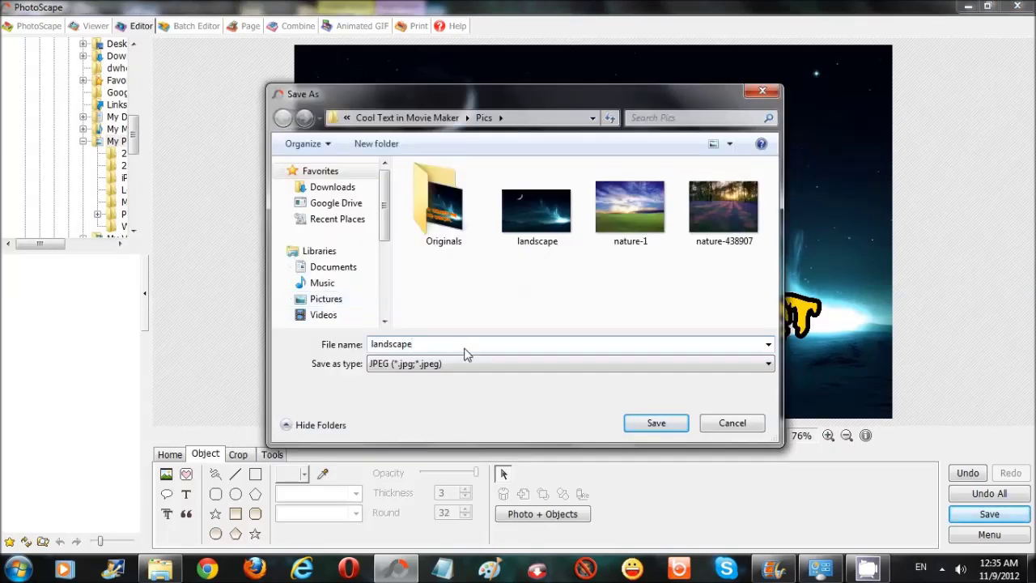
{"action": "type", "text": "1"}
{"action": "left_click", "coordinate": [654, 422]}
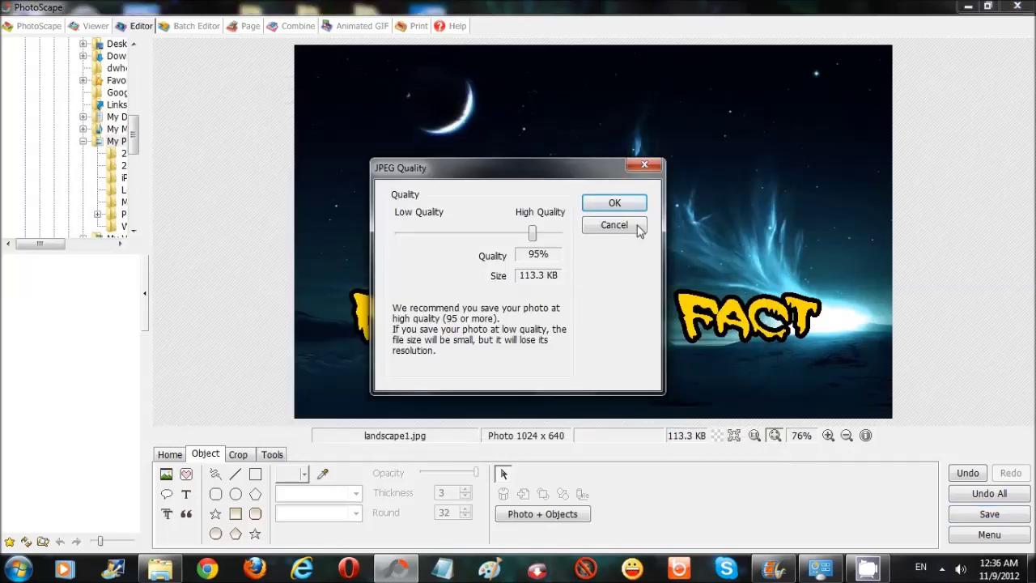
{"action": "left_click", "coordinate": [628, 208]}
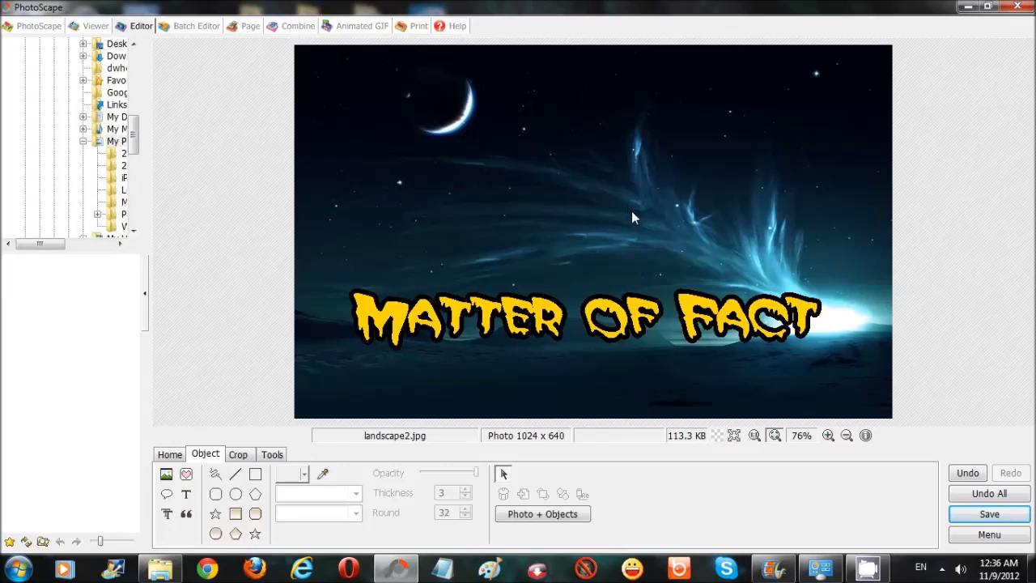
Step: Drag landscape2 from the Pics folder onto the Movie Maker storyboard as the first clip
{"action": "left_click", "coordinate": [773, 568]}
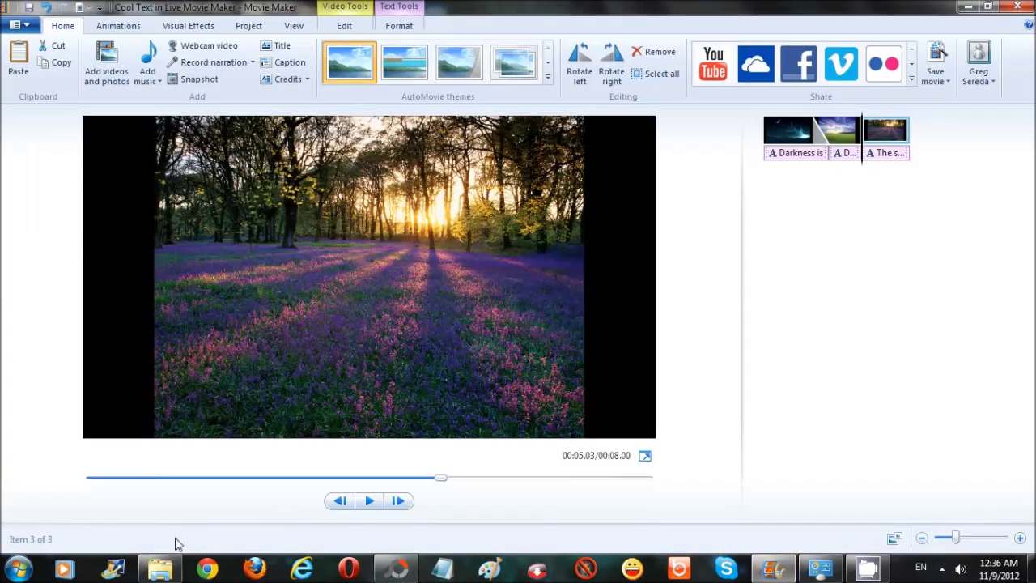
{"action": "mouse_move", "coordinate": [160, 568]}
{"action": "left_click", "coordinate": [186, 485]}
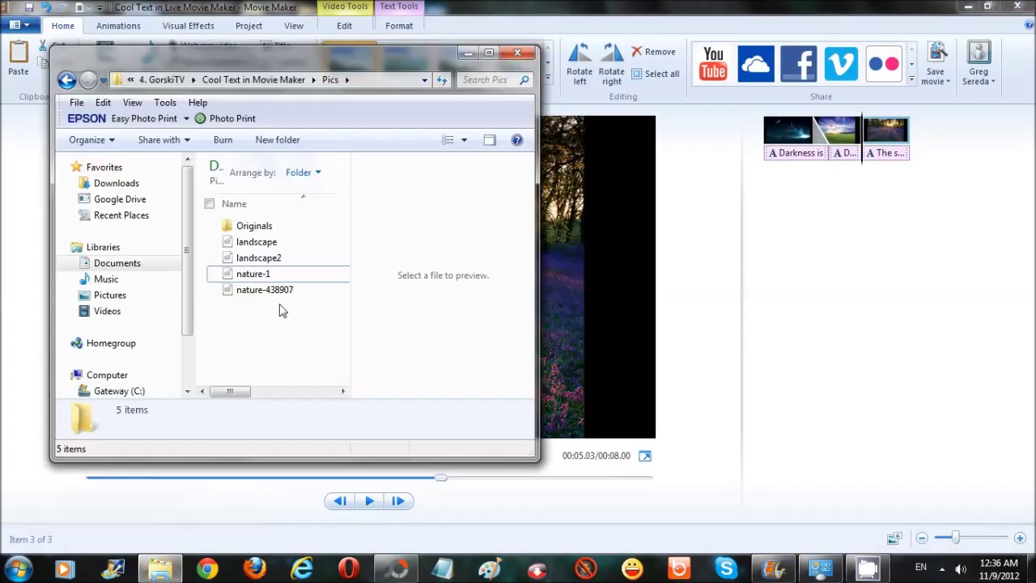
{"action": "left_click_drag", "start_coordinate": [259, 257], "coordinate": [954, 171]}
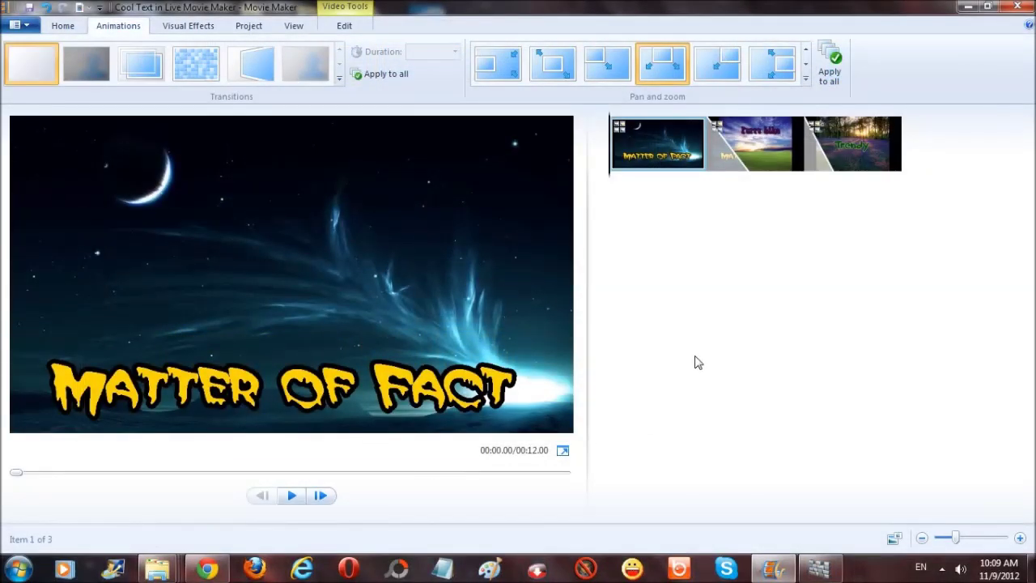
Step: Play the preview from the opening 'Matter of Fact' clip through to the Trendy slide
{"action": "left_click", "coordinate": [289, 498]}
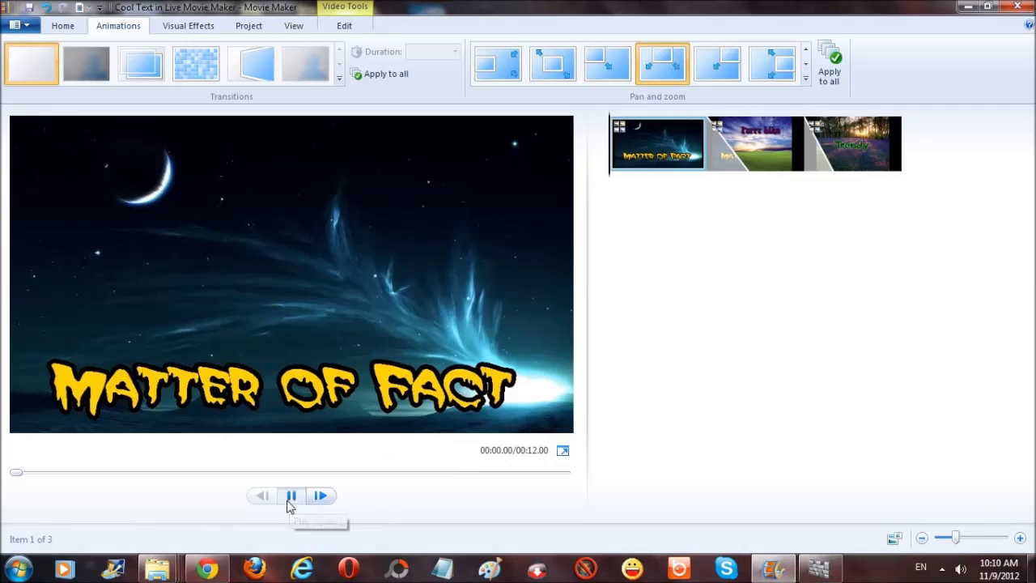